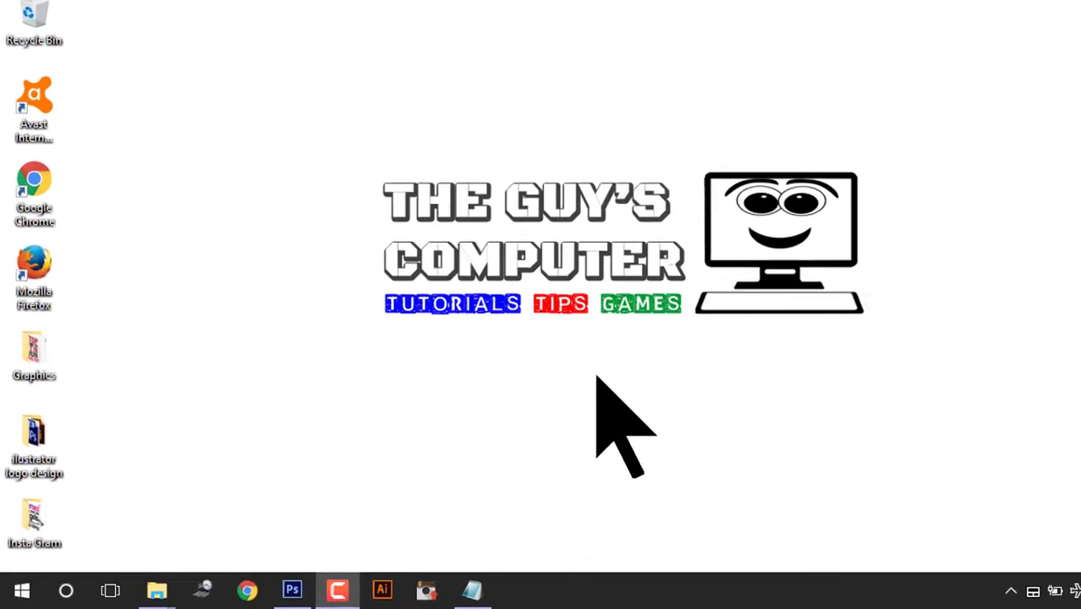
Launch Command Prompt (cmd) from the Run box
key(super+r)
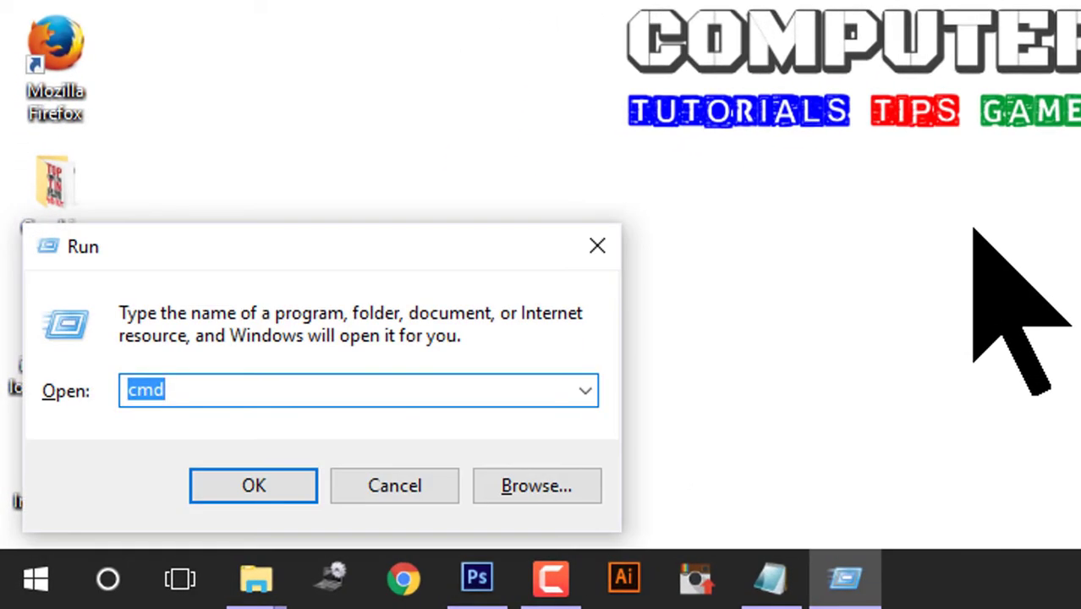
key(BackSpace)
text(cmd)
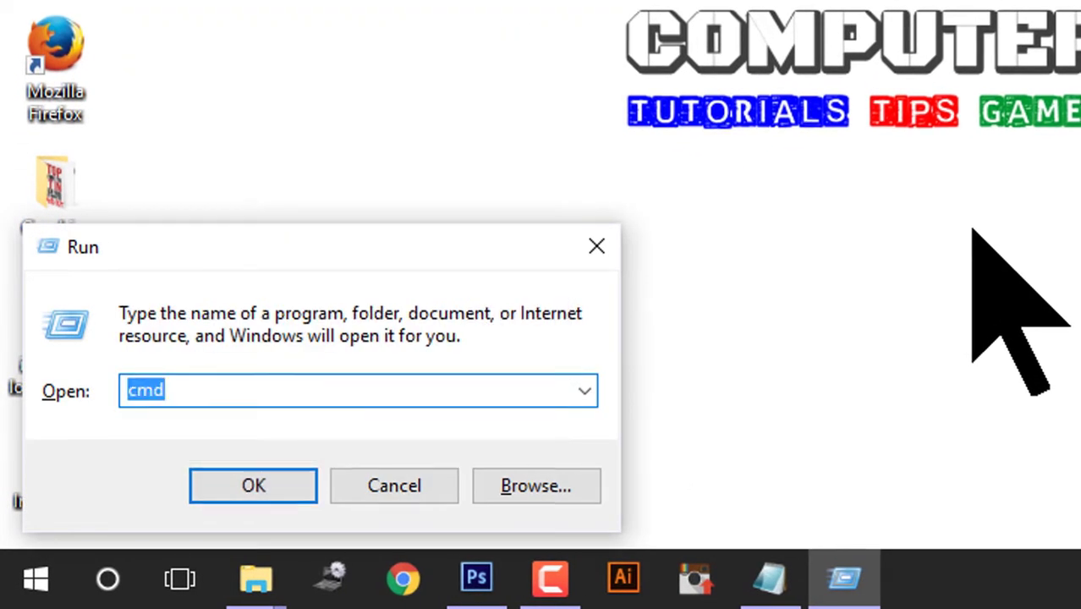
key(Return)
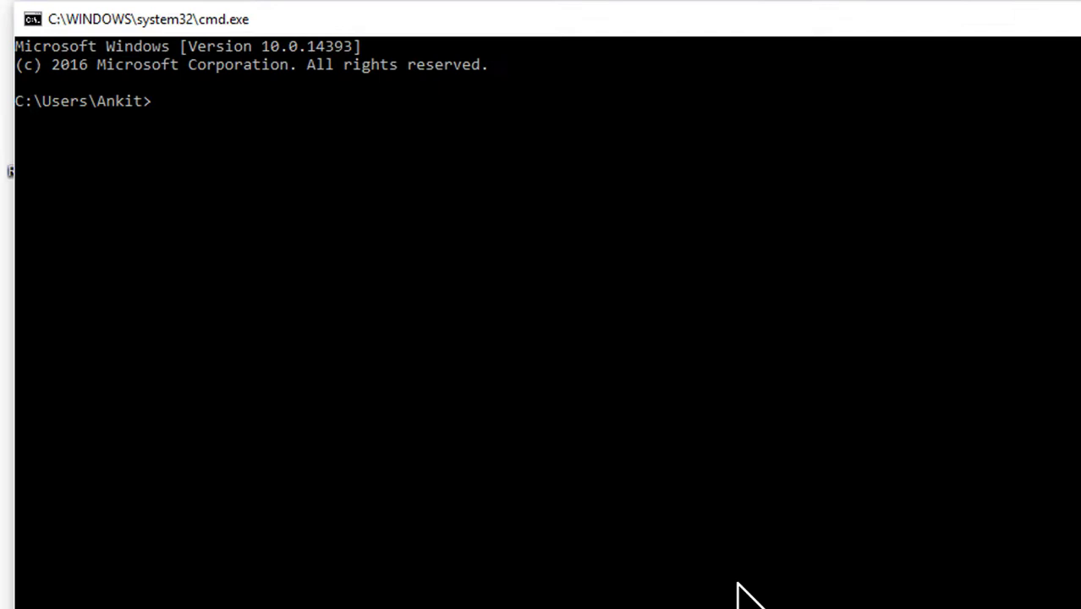
text(netsh w)
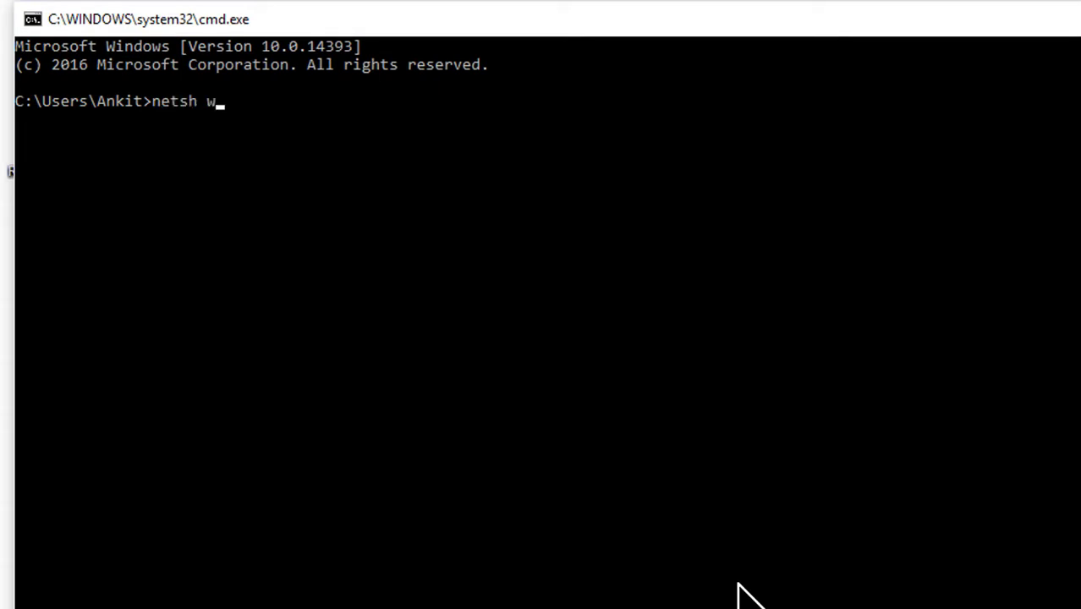
text(lan s)
text(et host)
text(ednetwork )
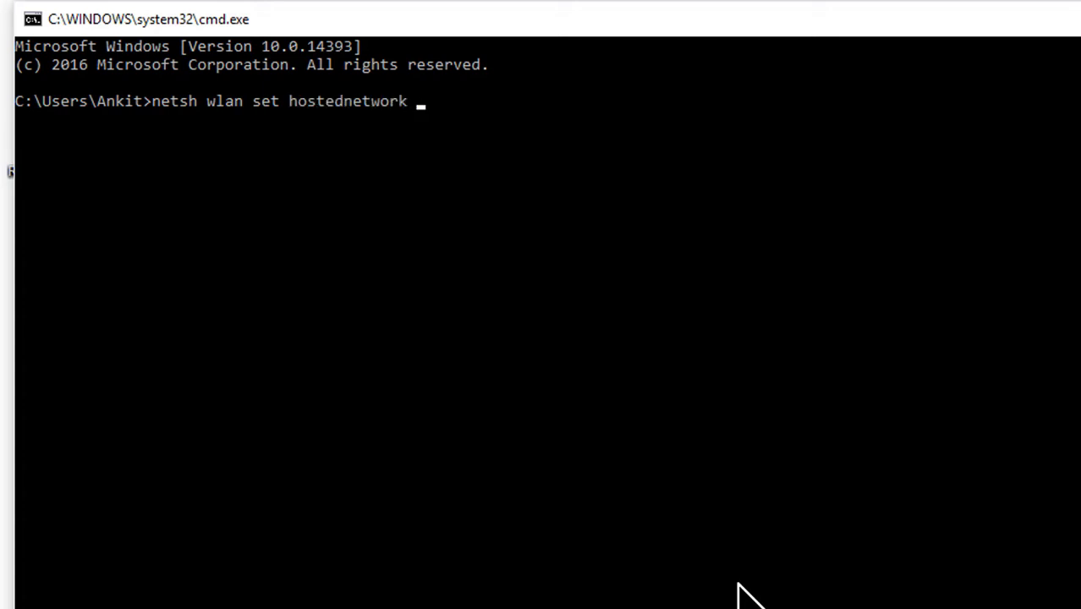
text(mod)
text(e=allow)
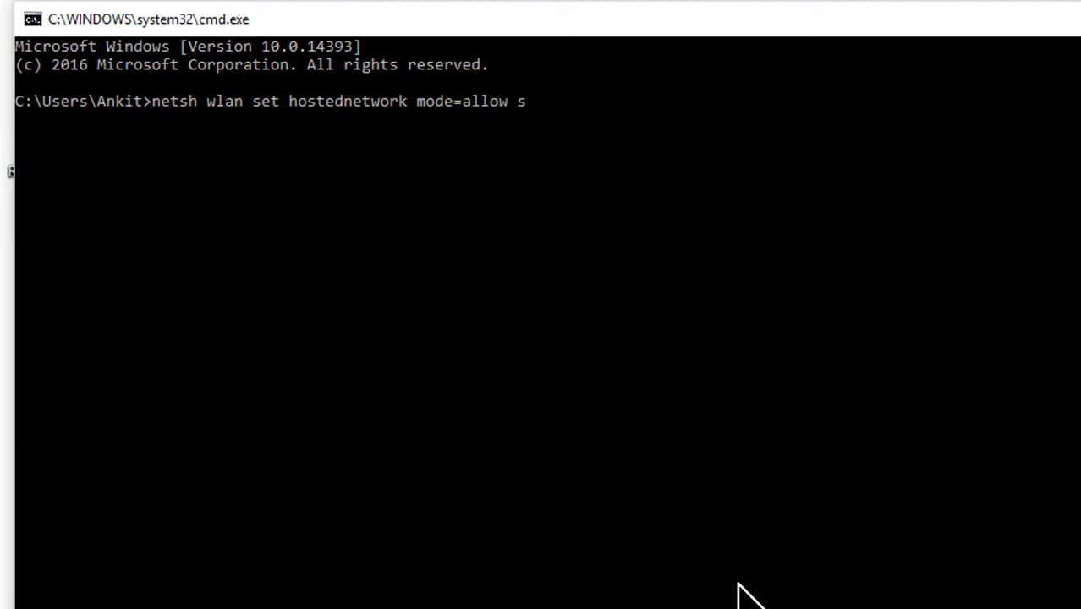
text(sid=)
text(th)
text(ee)
key(BackSpace)
text(guy)
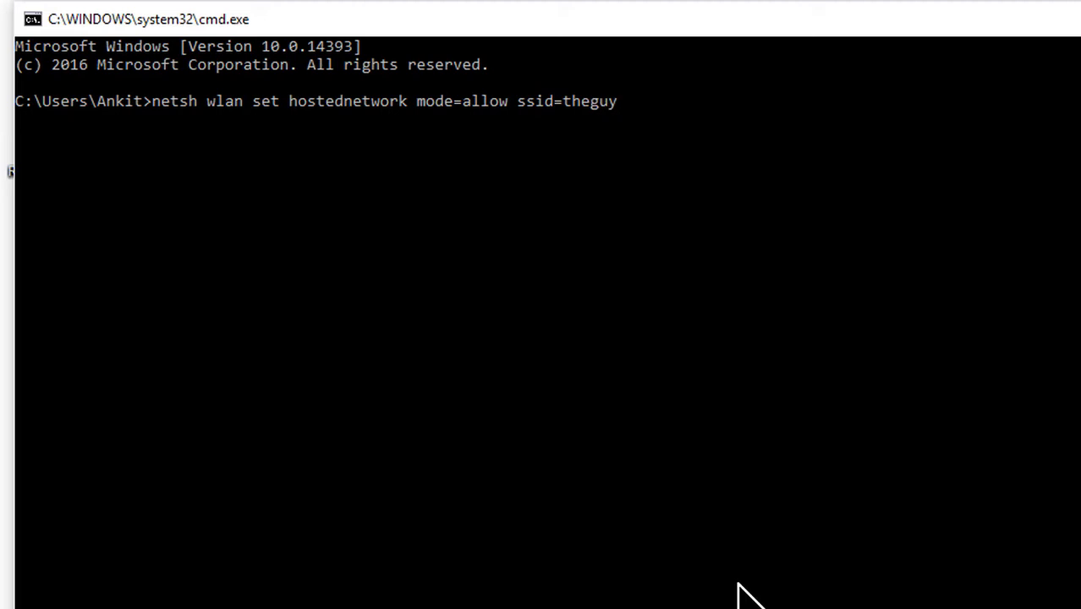
text(s )
text(computer)
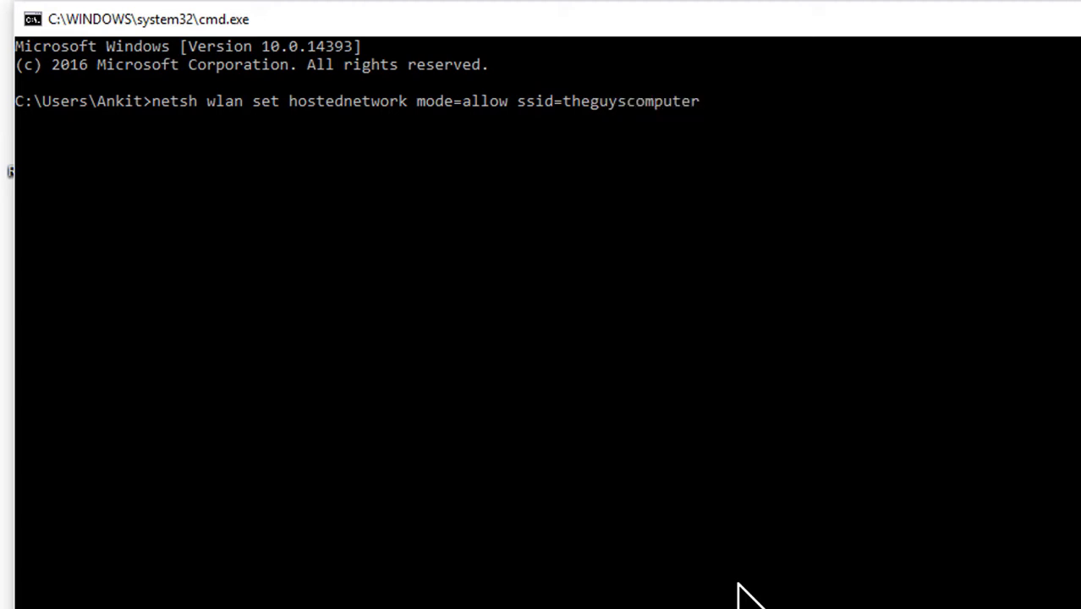
text( key=)
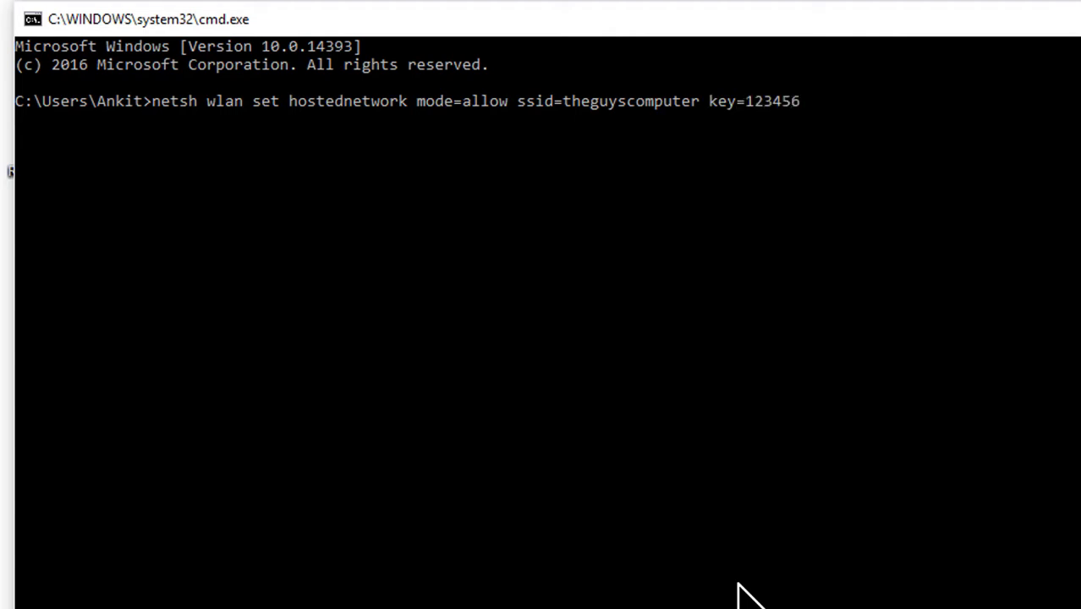
key(Return)
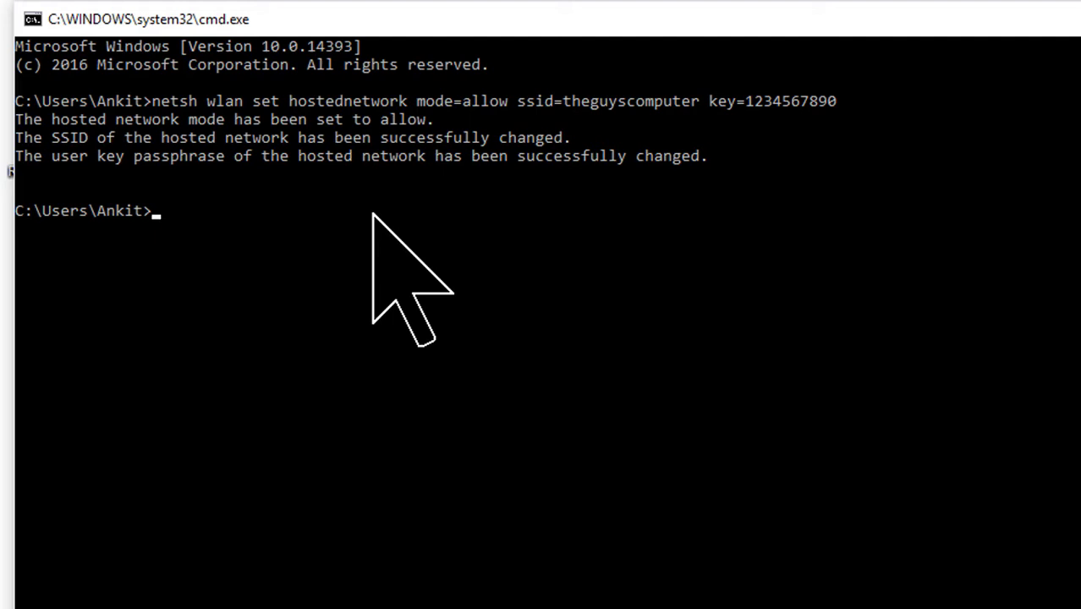
Run netsh wlan start hostednetwork, which fails because the network is in the wrong state
text(n)
text(etsh)
key(BackSpace)
key(BackSpace)
text(sh)
text( wlan )
text(start hos)
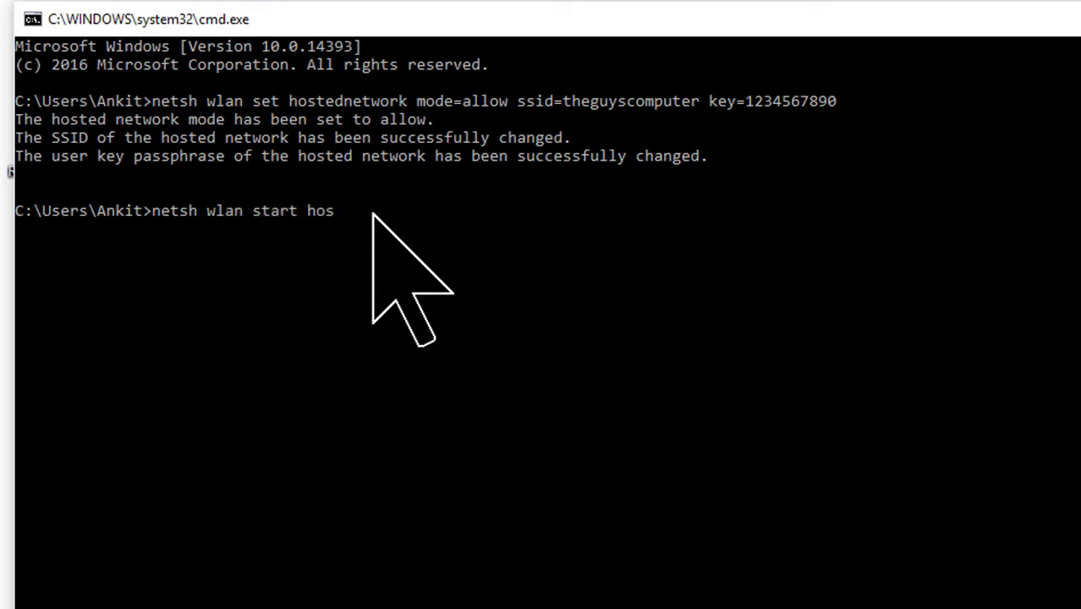
text(tednetwo)
text(rk)
key(Return)
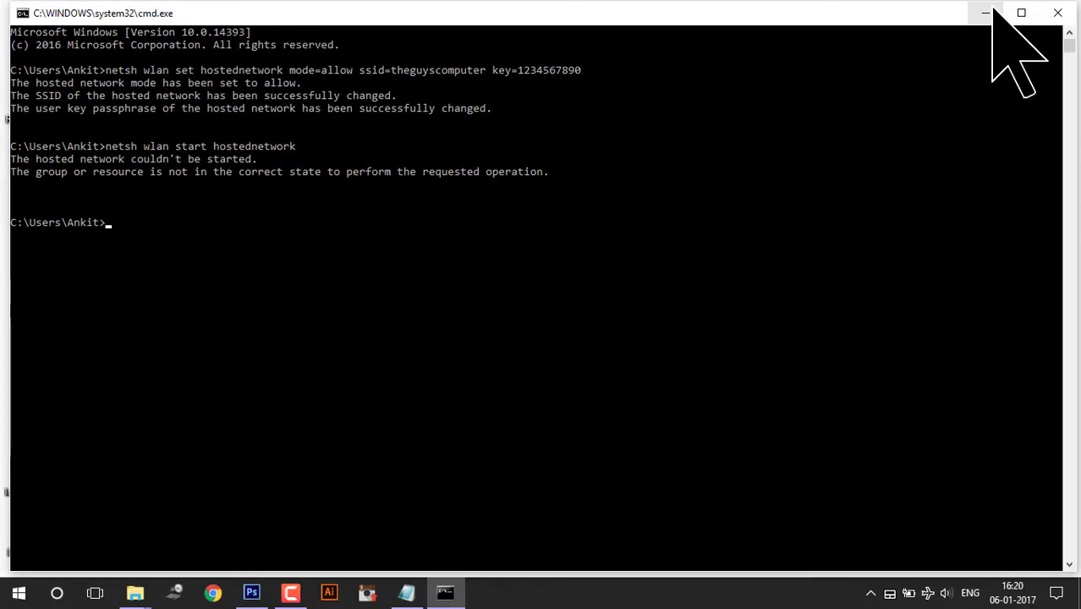
Open Device Manager from This PC's system properties, maximized
click(987, 13)
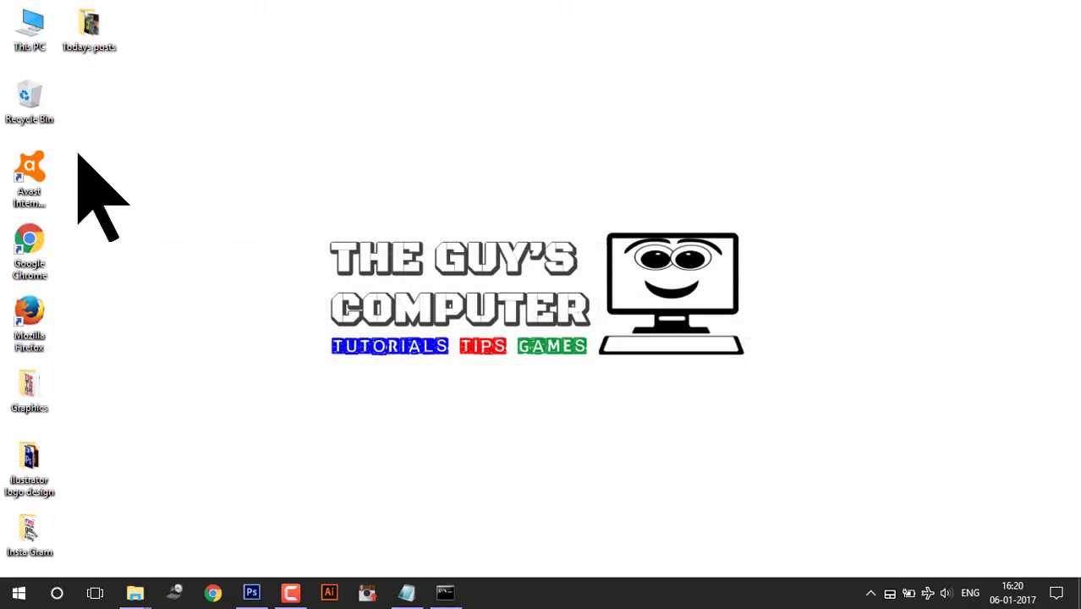
right_click(32, 36)
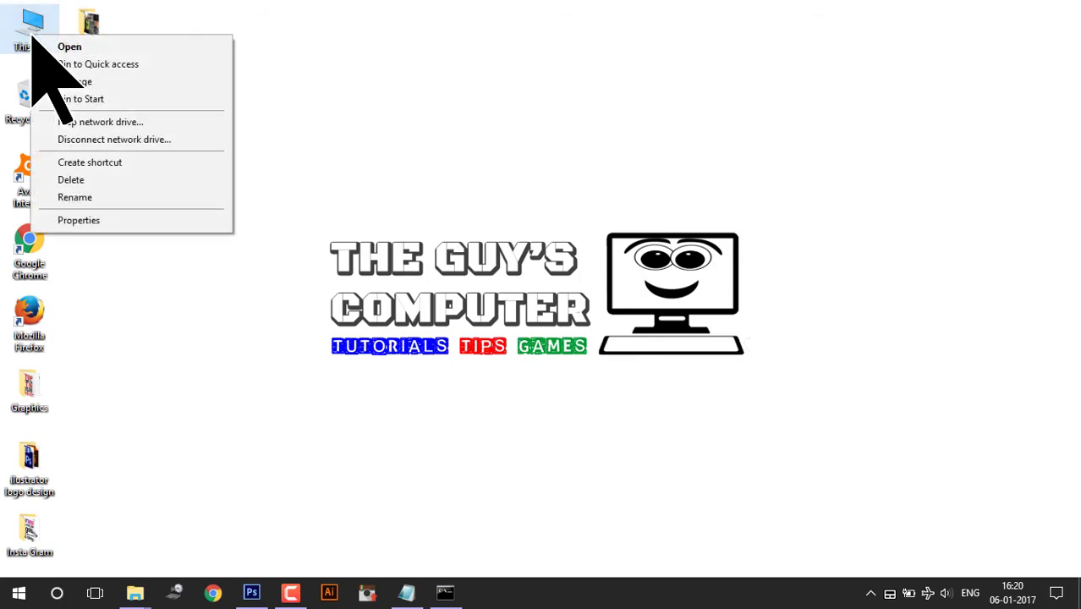
click(104, 222)
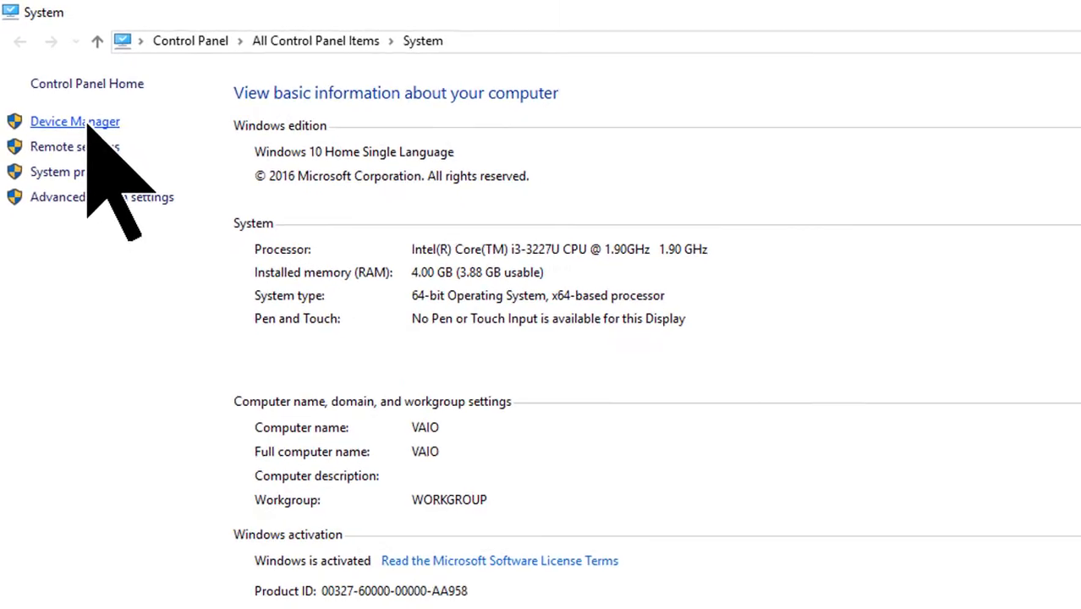
click(66, 93)
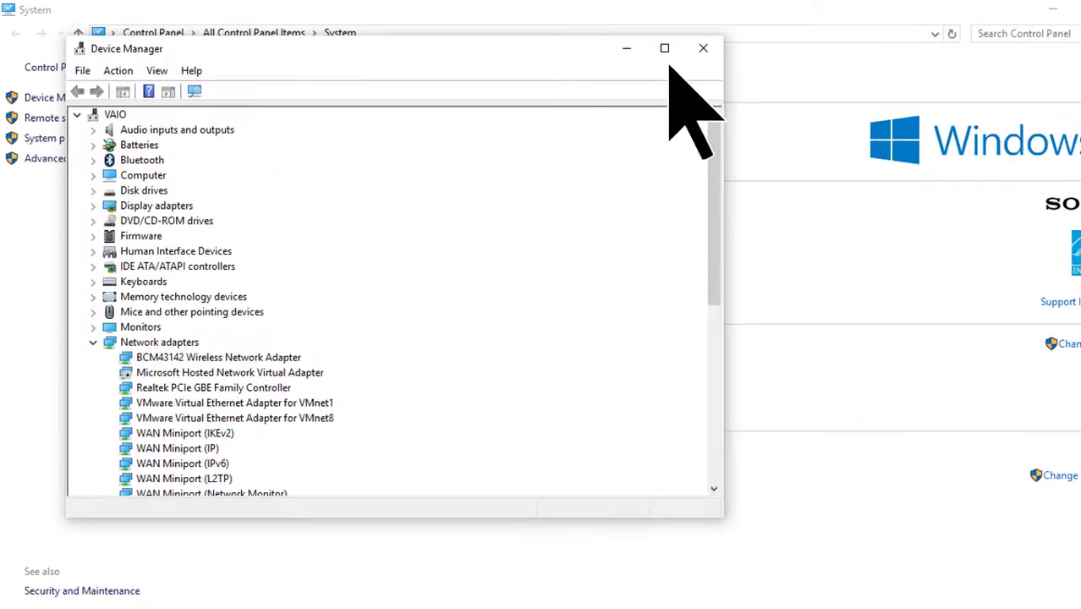
click(772, 56)
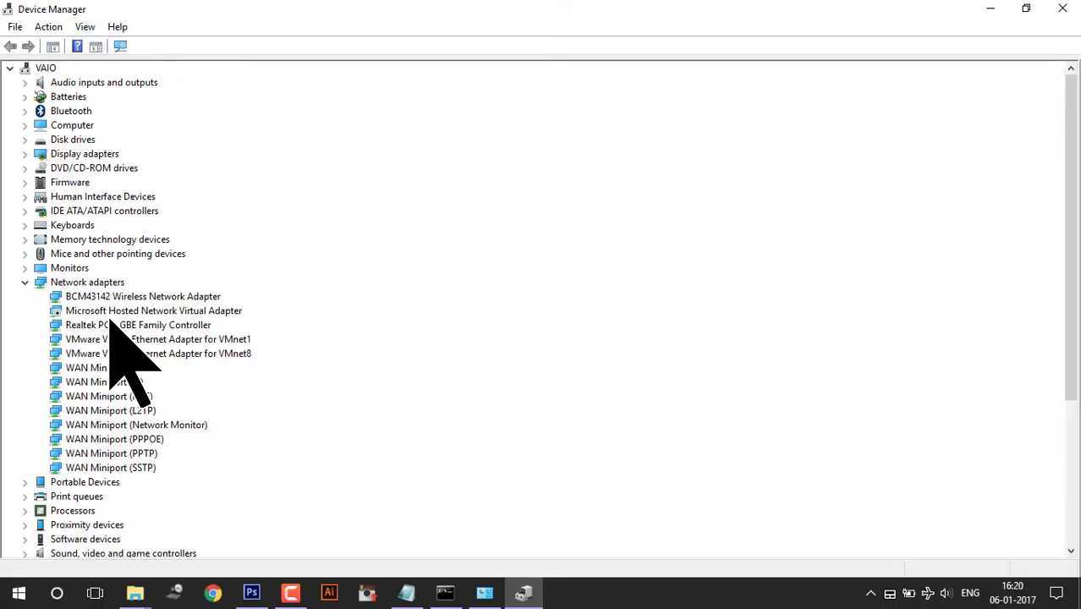
Select the Microsoft Hosted Network Virtual Adapter and inspect its context menu
click(109, 312)
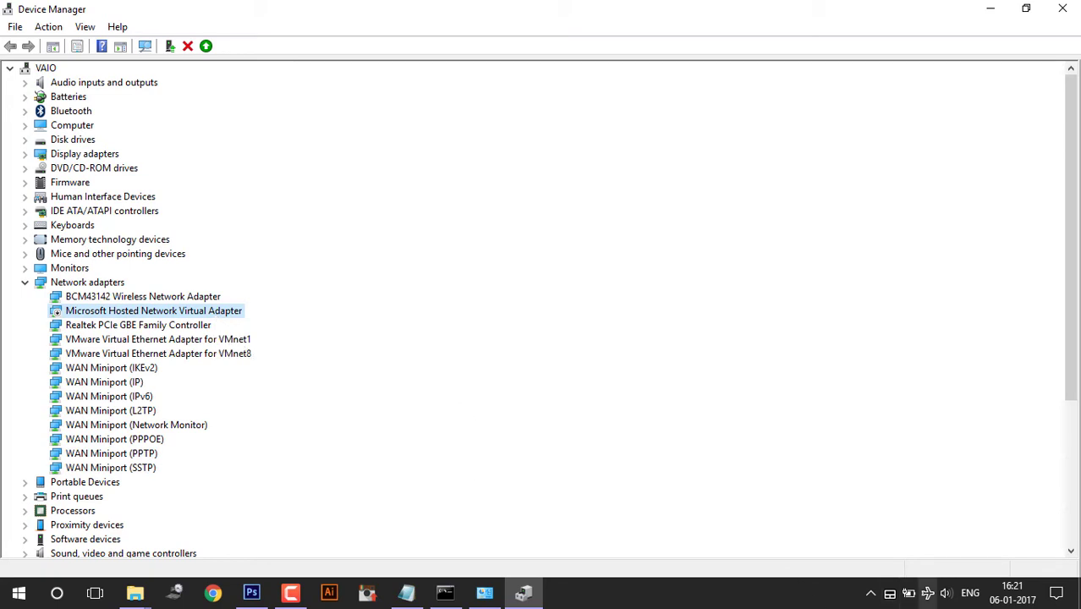
click(928, 593)
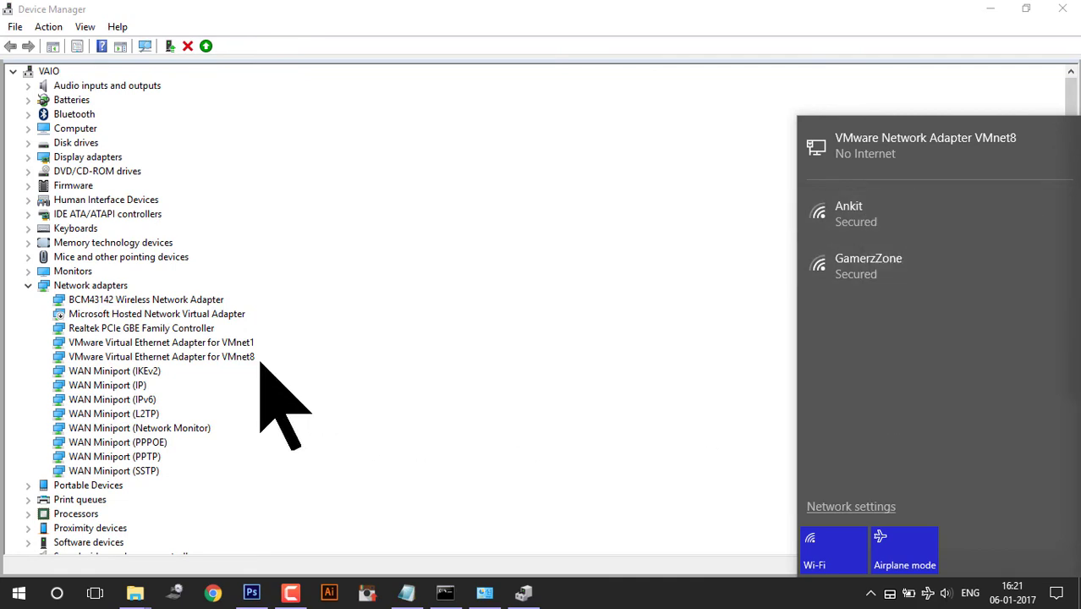
click(174, 316)
right_click(174, 315)
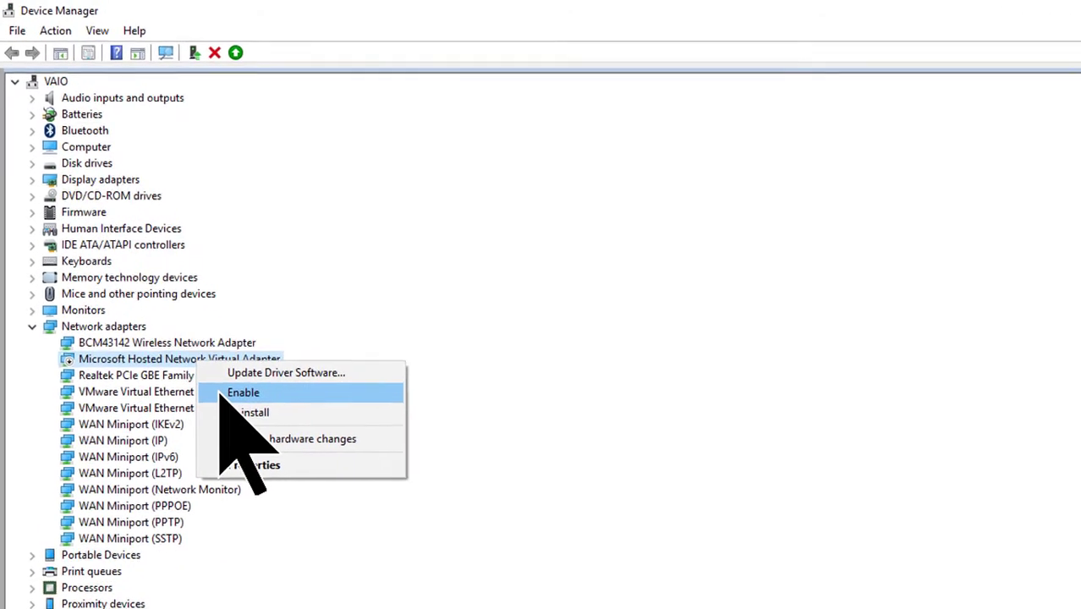
click(173, 371)
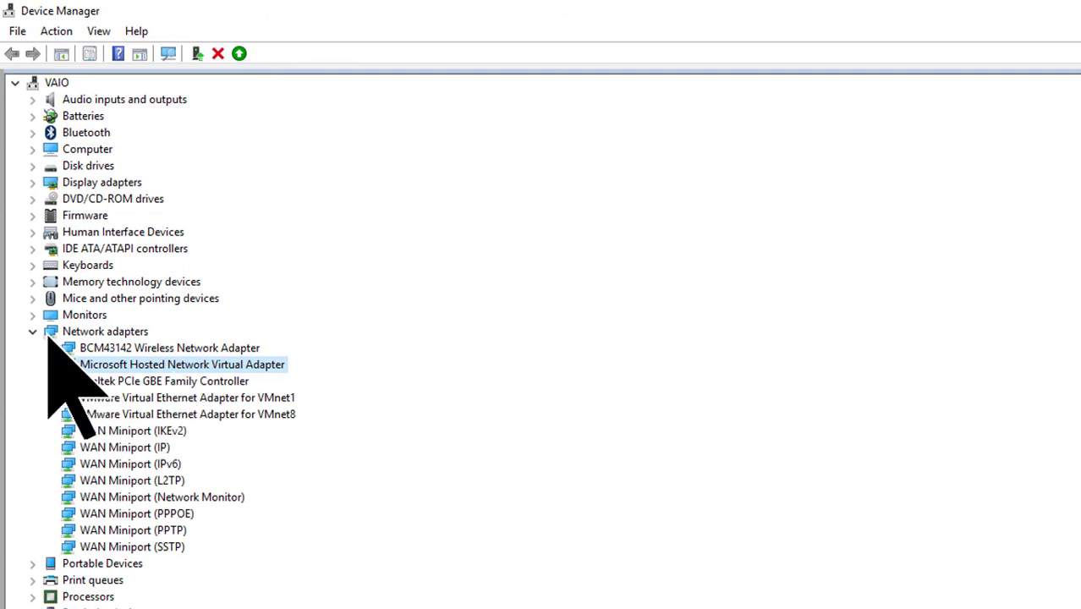
Show hidden devices and enable the Microsoft Hosted Network Virtual Adapter
click(101, 32)
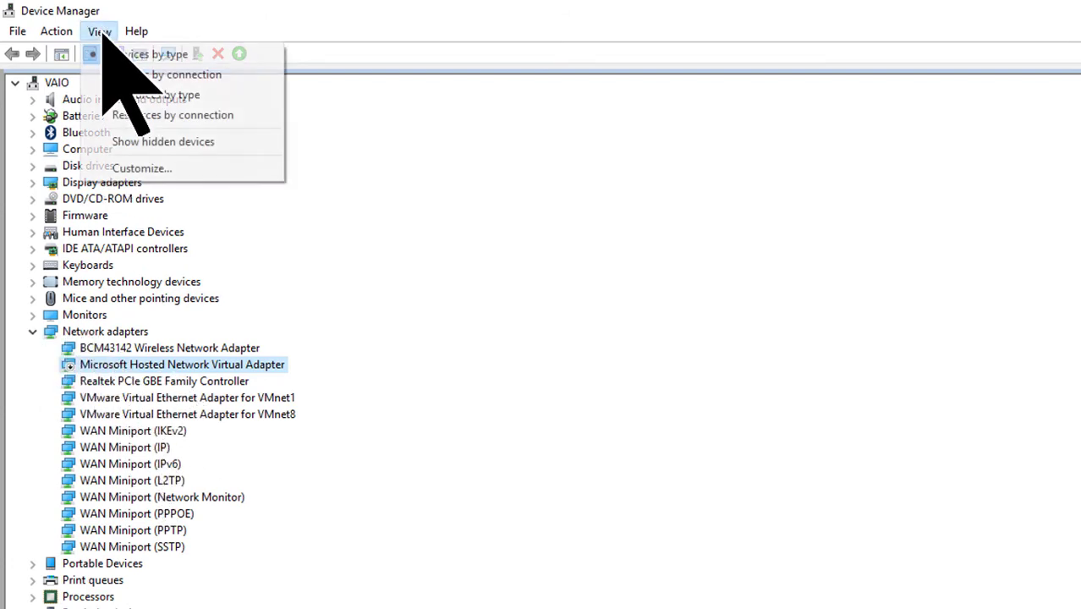
click(149, 144)
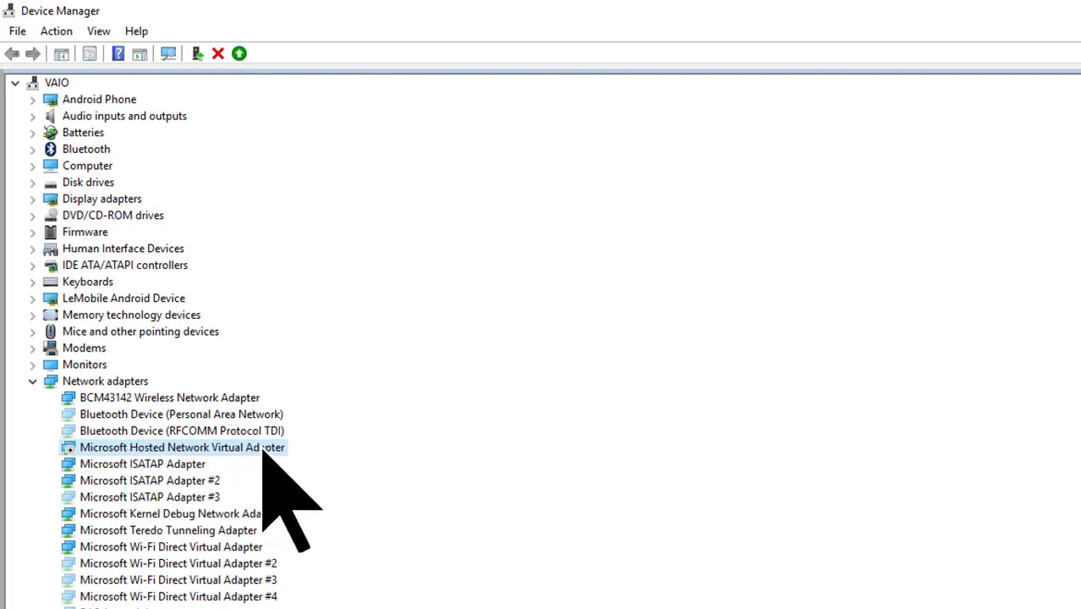
right_click(186, 455)
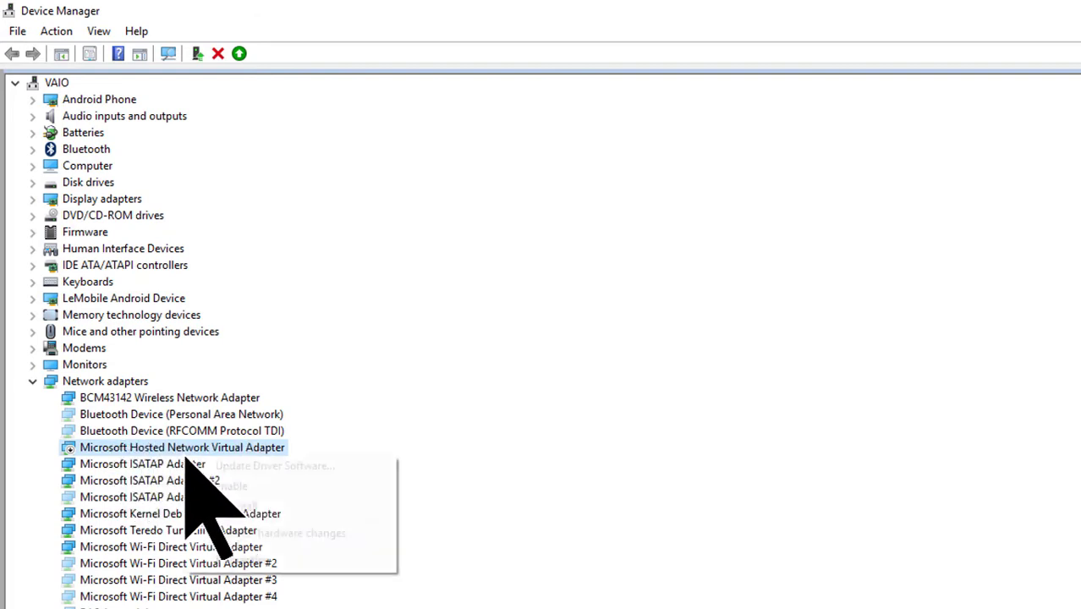
click(232, 489)
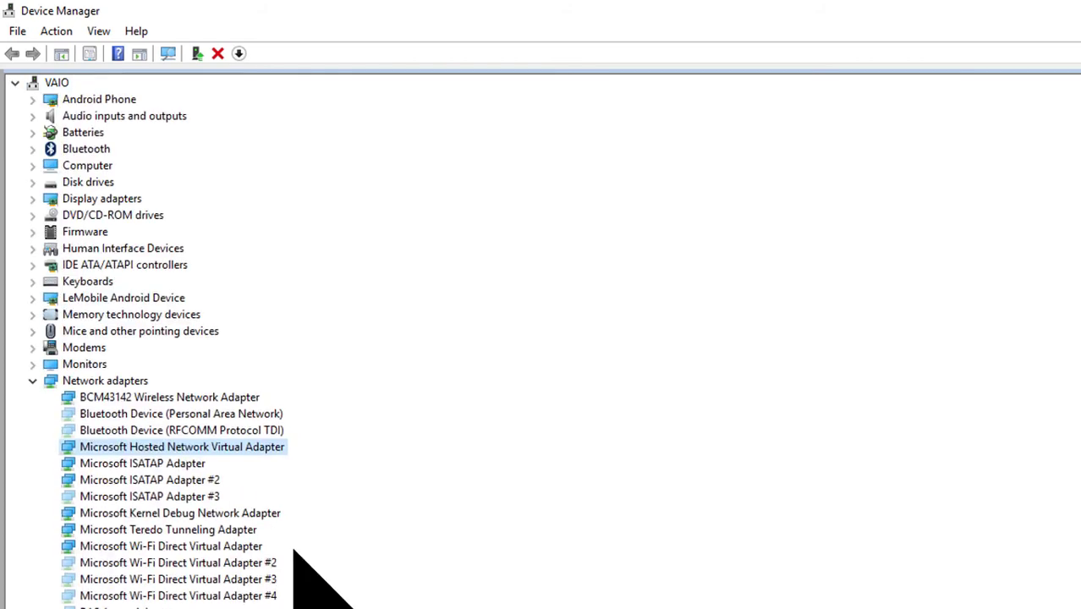
Rerun the recalled netsh wlan start hostednetwork command, now starting theguyscomputer successfully
click(446, 596)
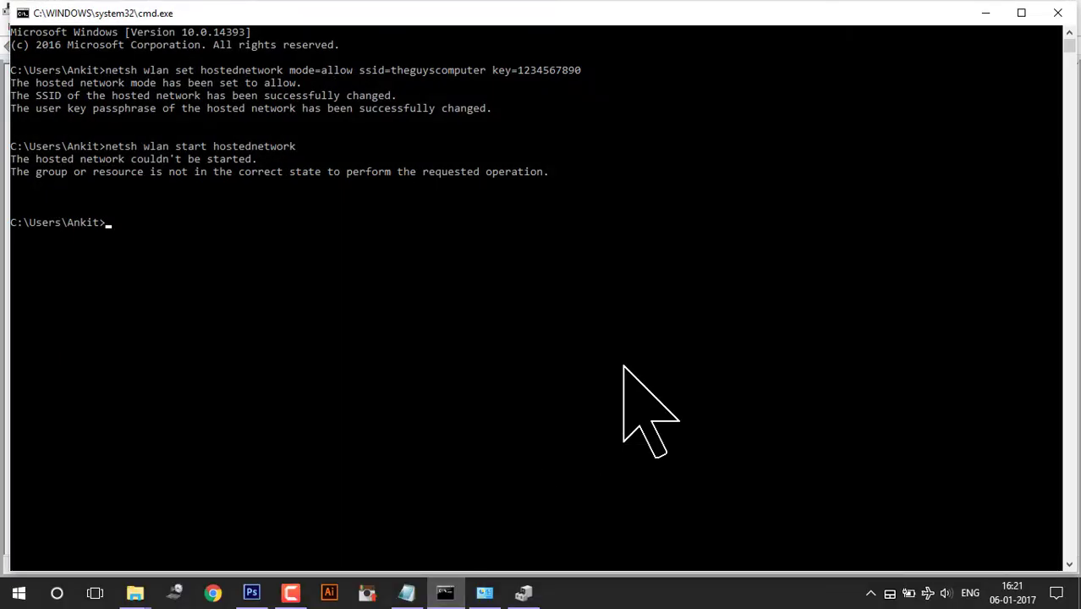
key(Up)
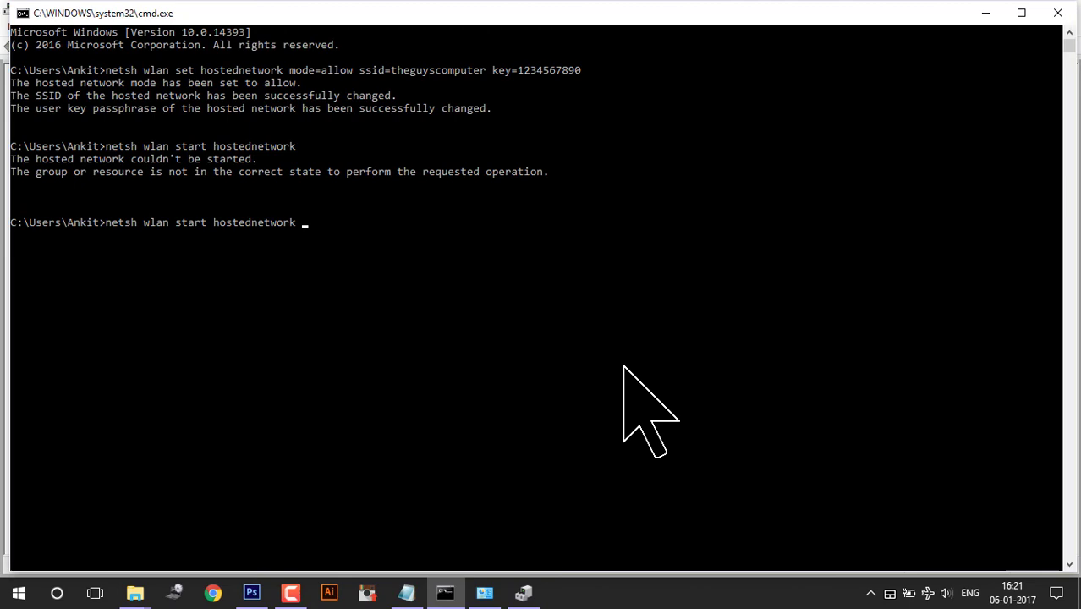
key(Up)
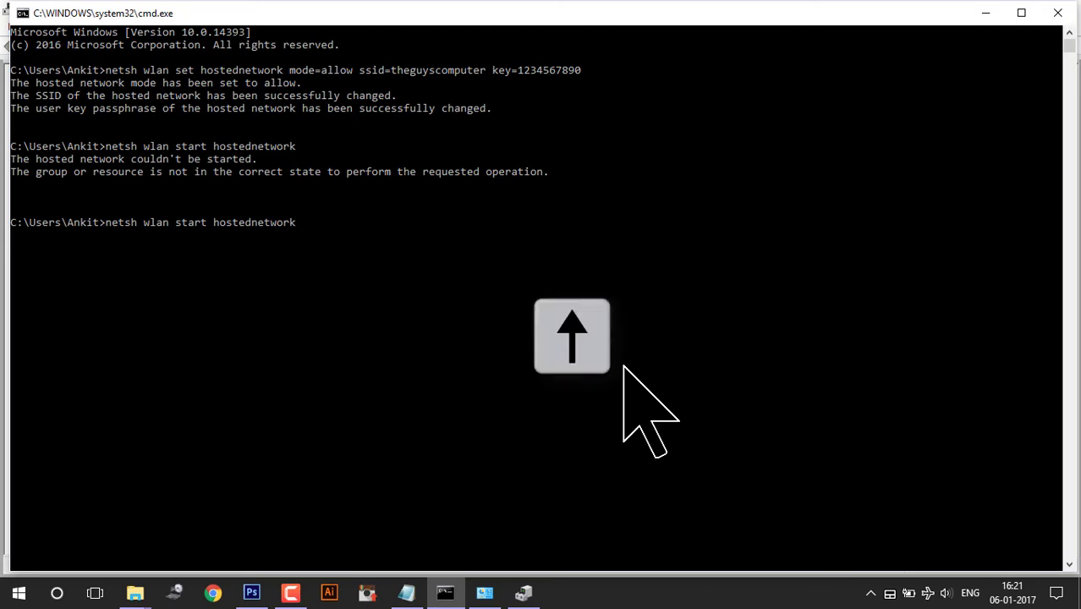
key(Return)
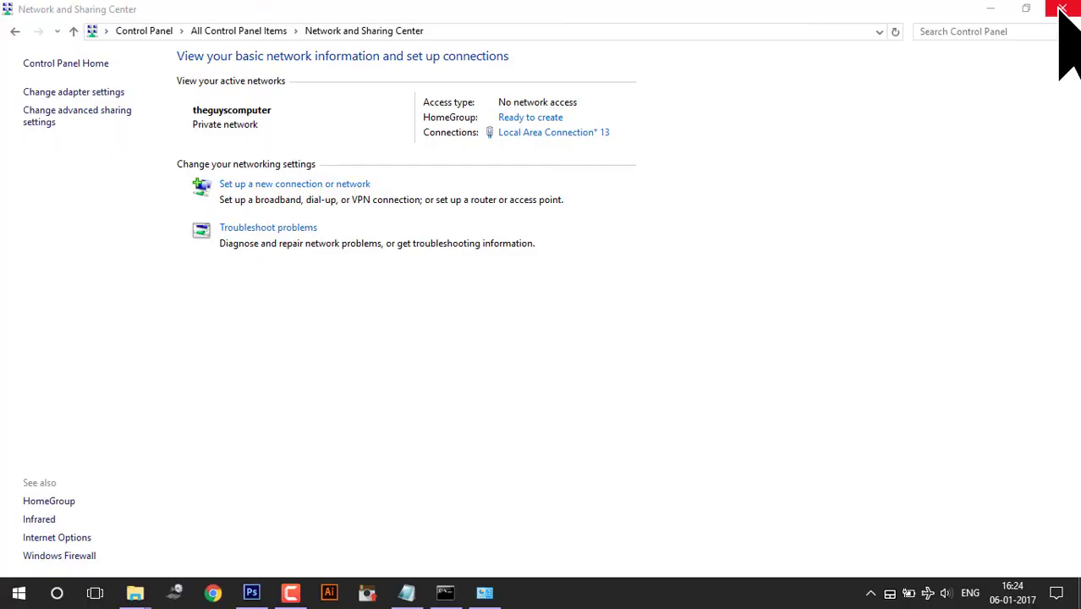
click(1060, 5)
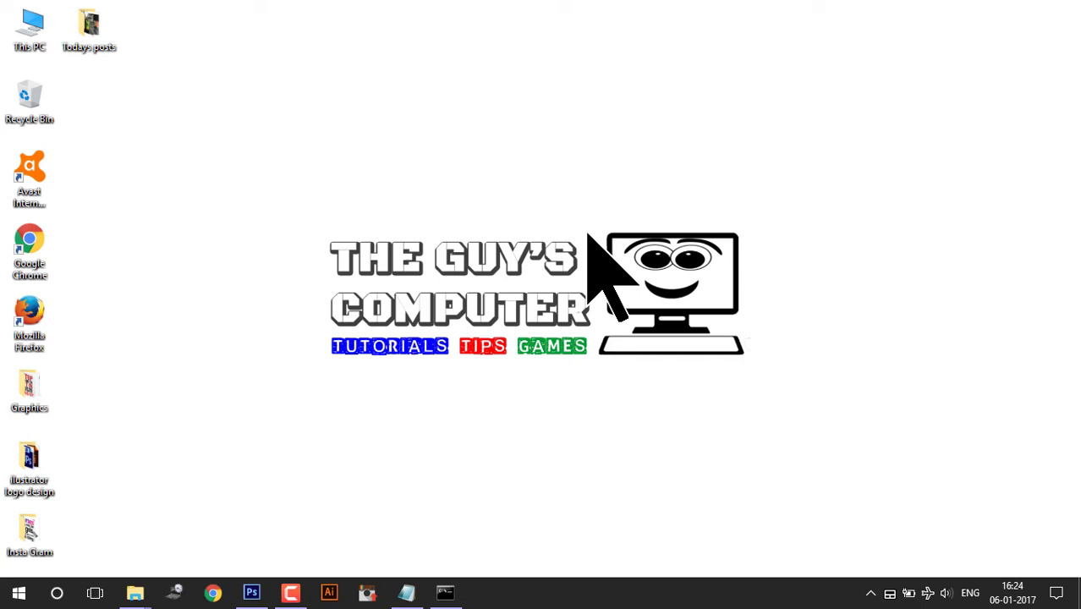
right_click(4, 603)
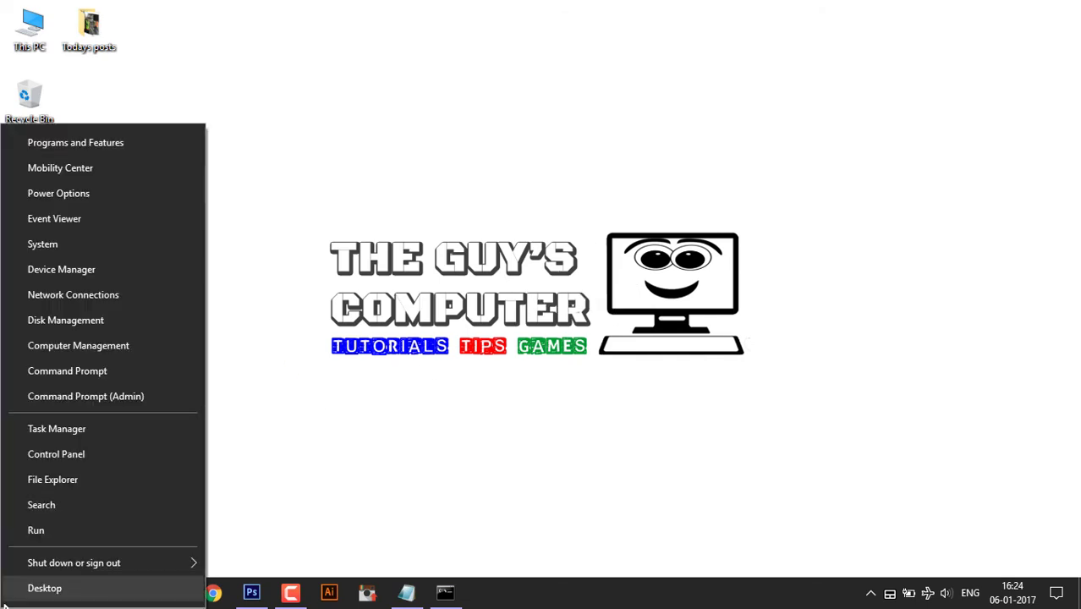
click(507, 275)
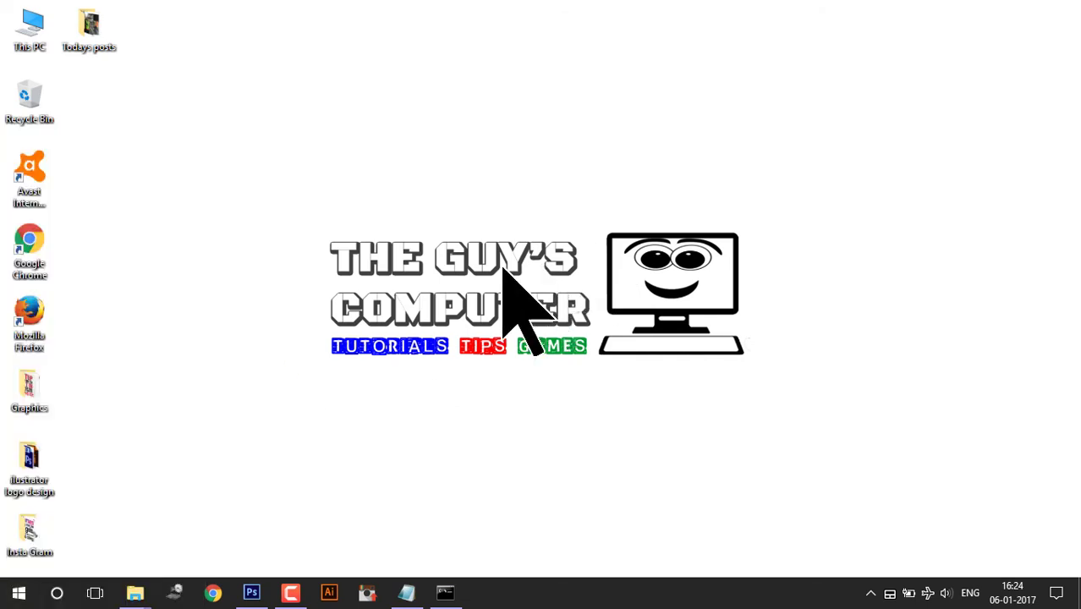
right_click(18, 592)
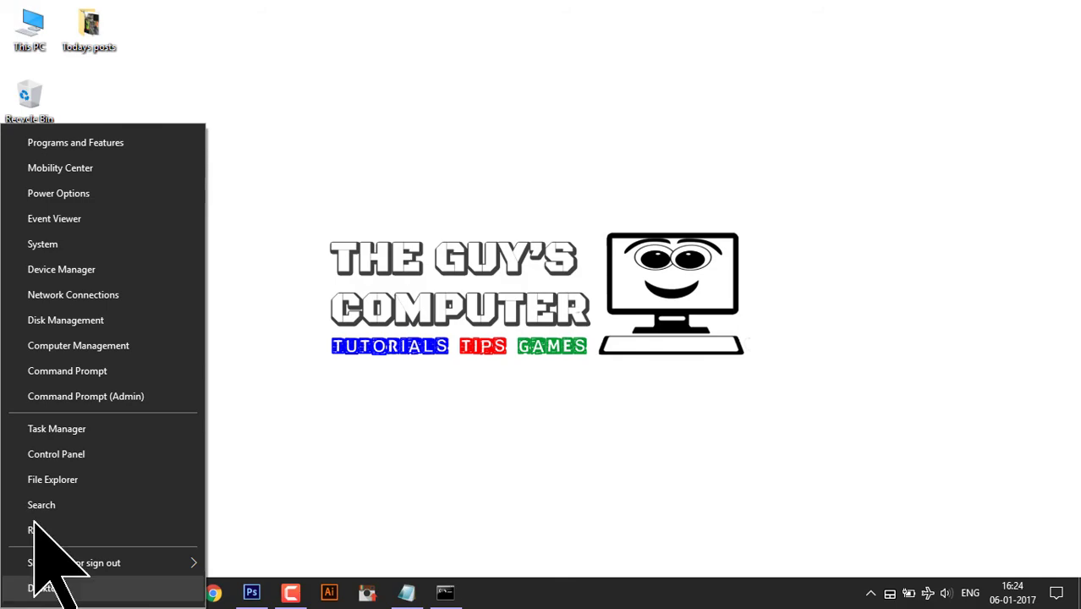
click(61, 454)
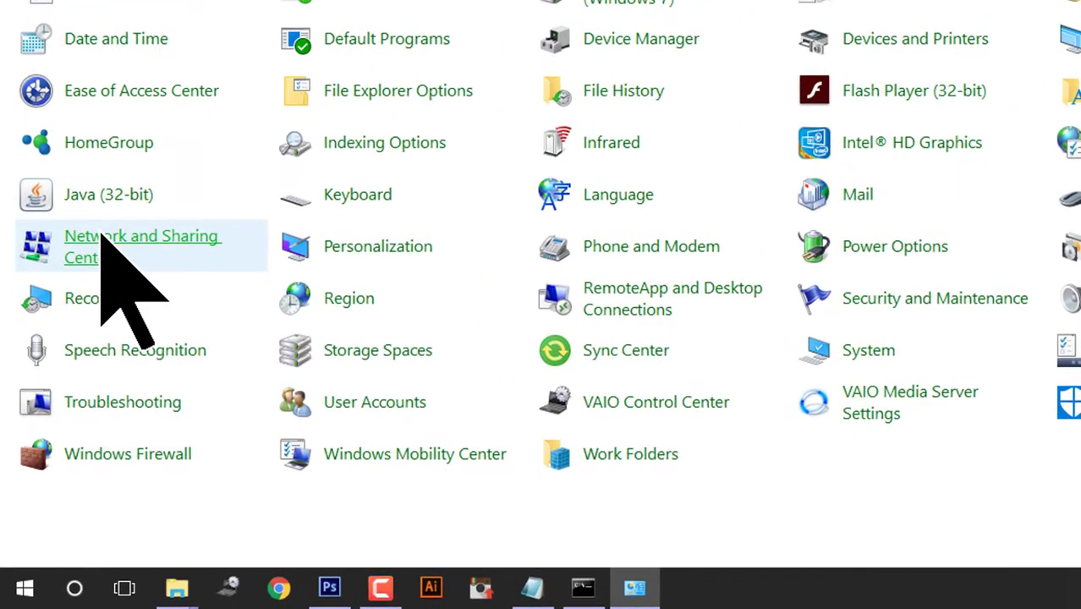
click(100, 237)
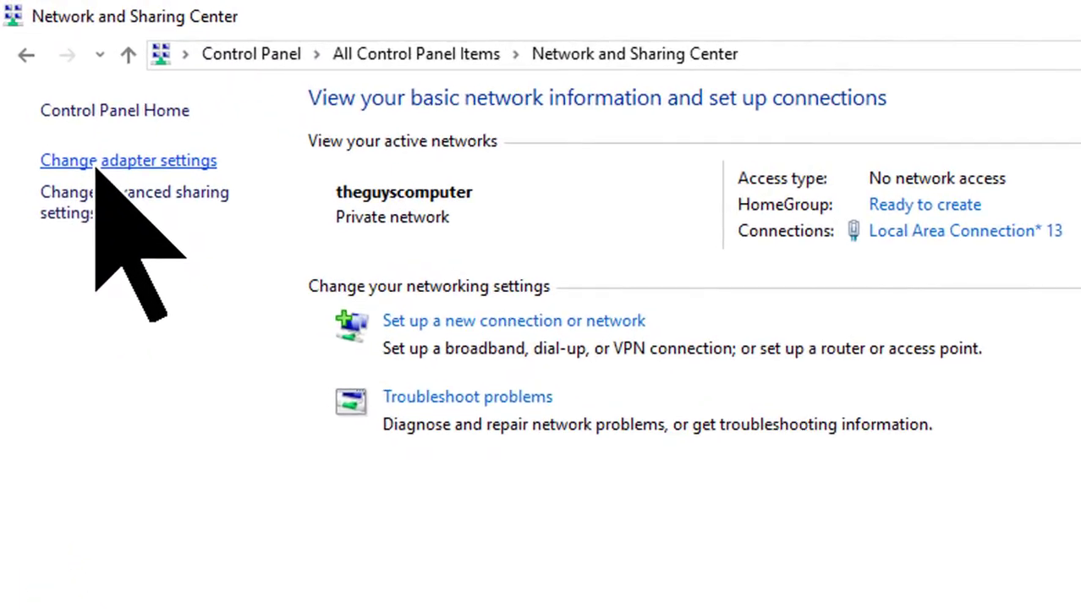
Open the Ethernet connection's Properties from the Network Connections adapter list
click(96, 167)
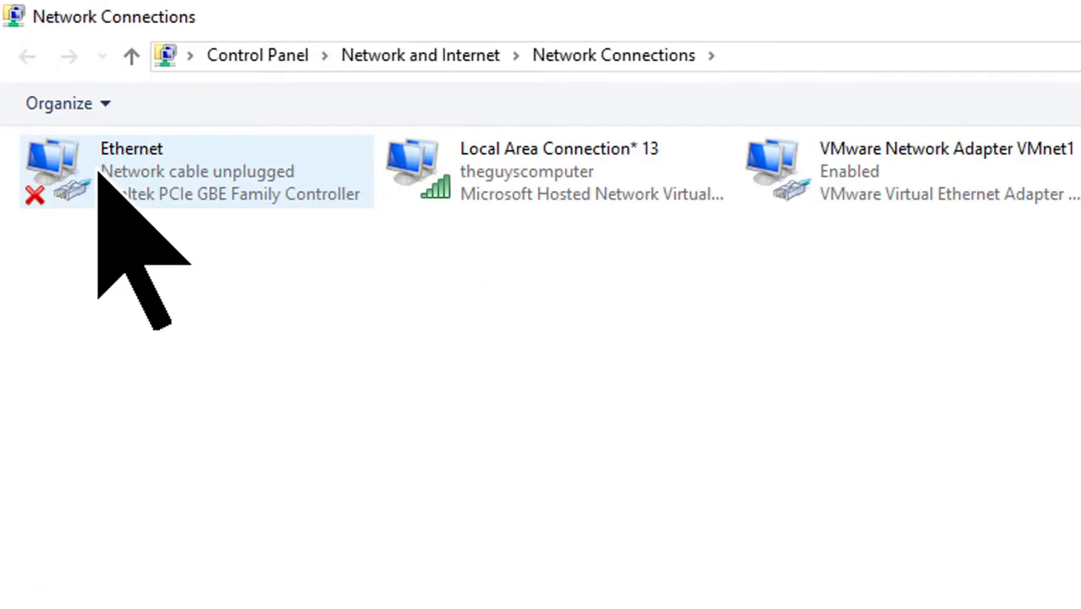
click(190, 197)
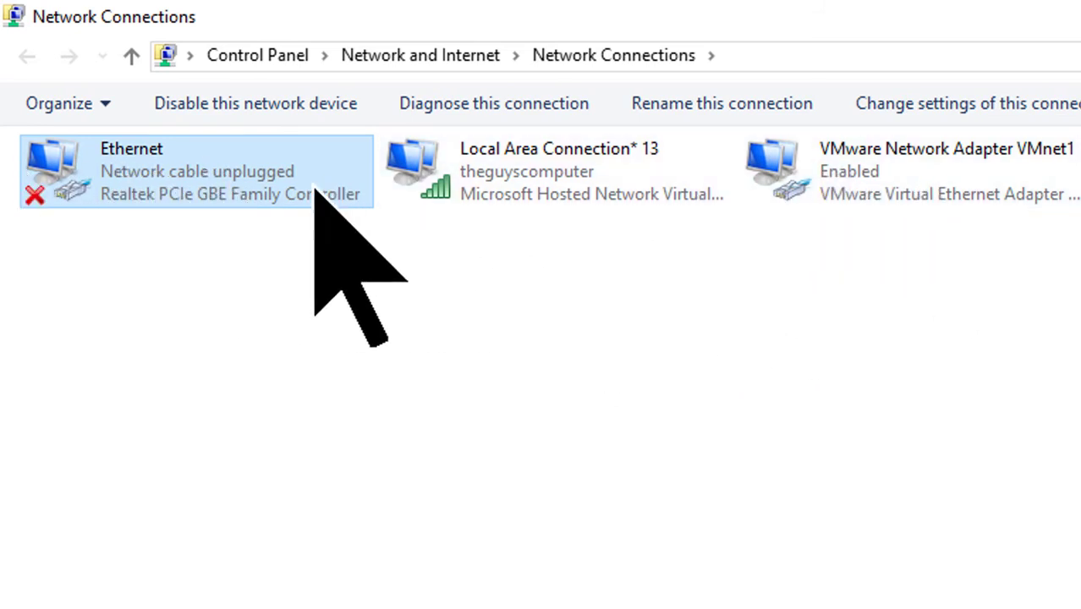
right_click(286, 185)
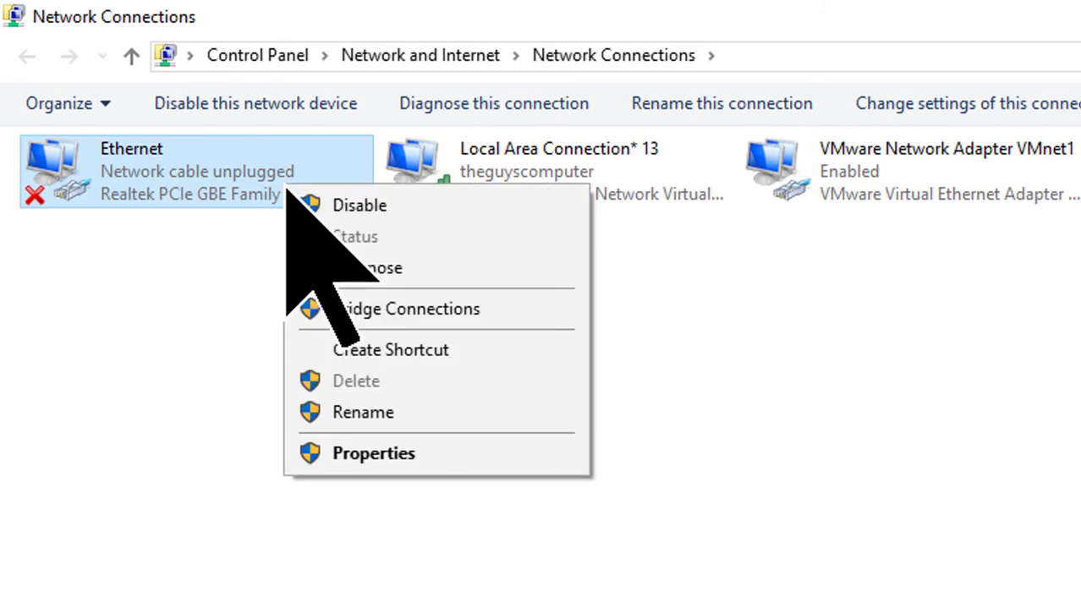
click(357, 458)
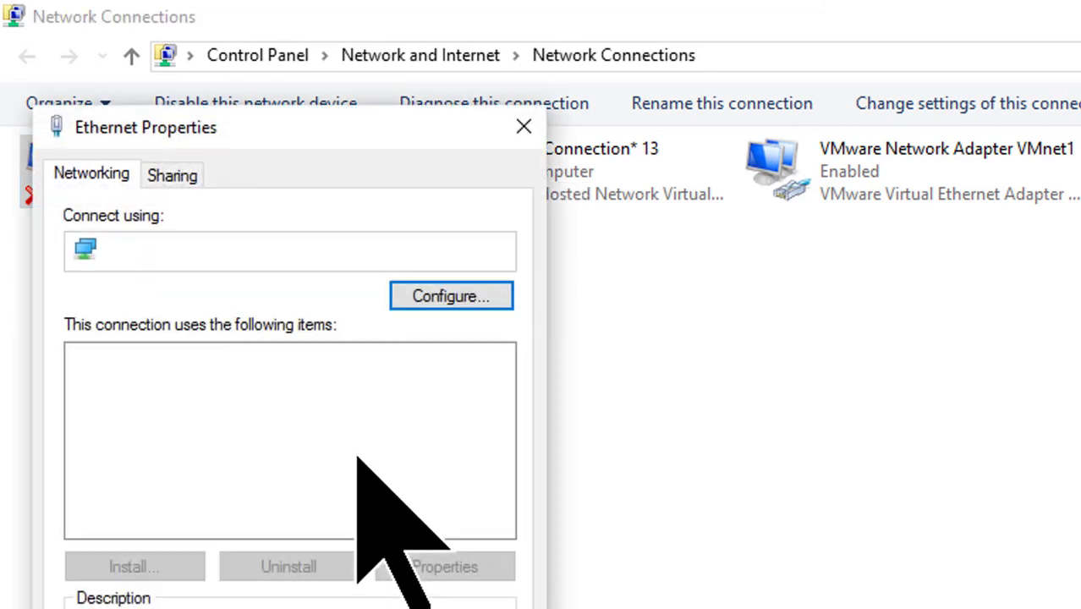
Enable Ethernet Internet Connection Sharing with Local Area Connection* 13 as home network
click(178, 176)
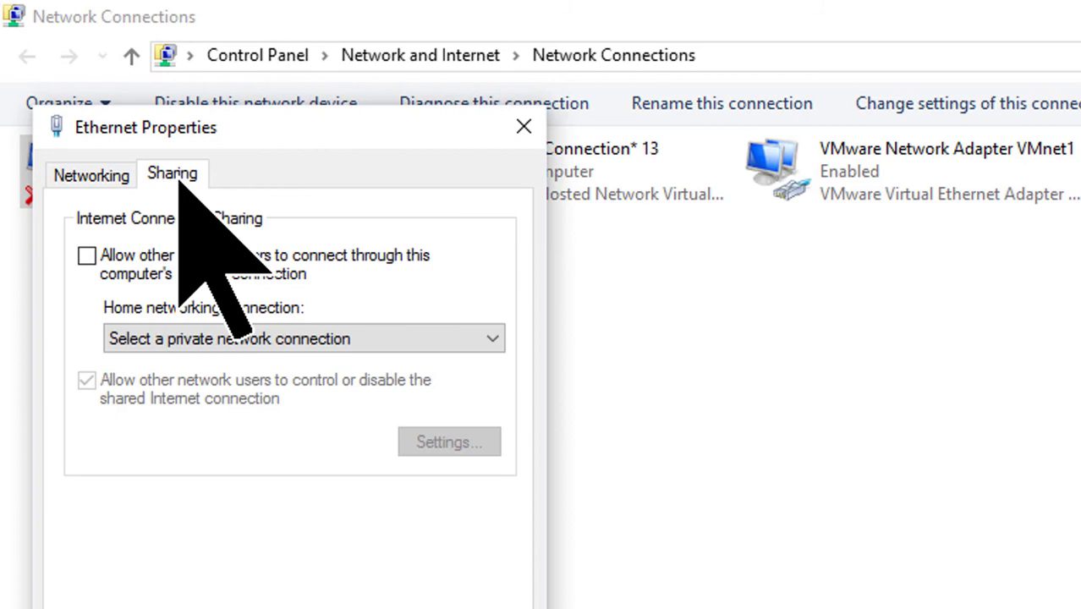
click(88, 258)
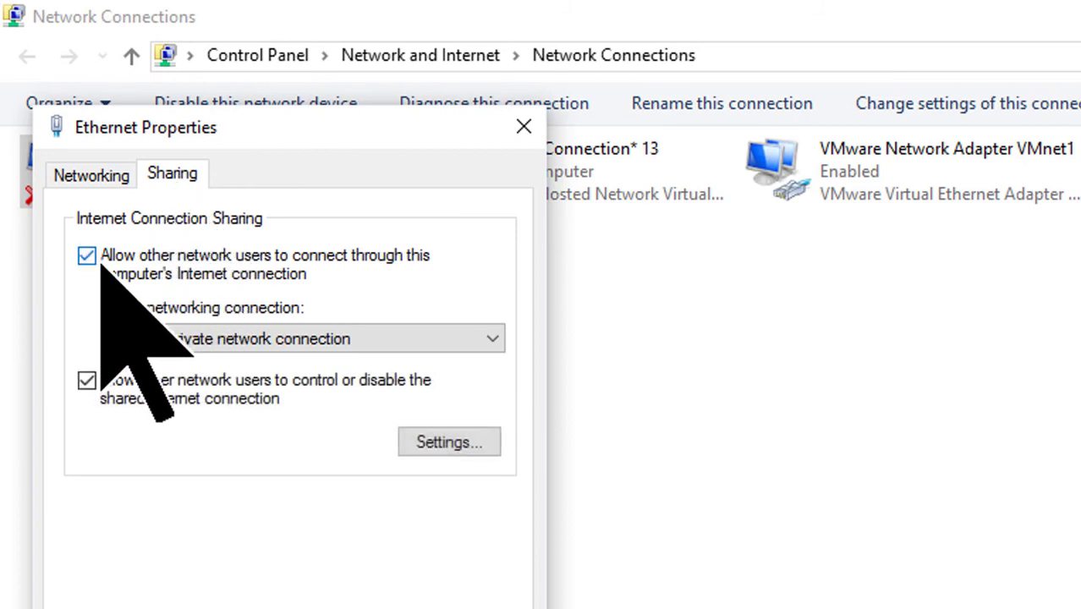
click(295, 339)
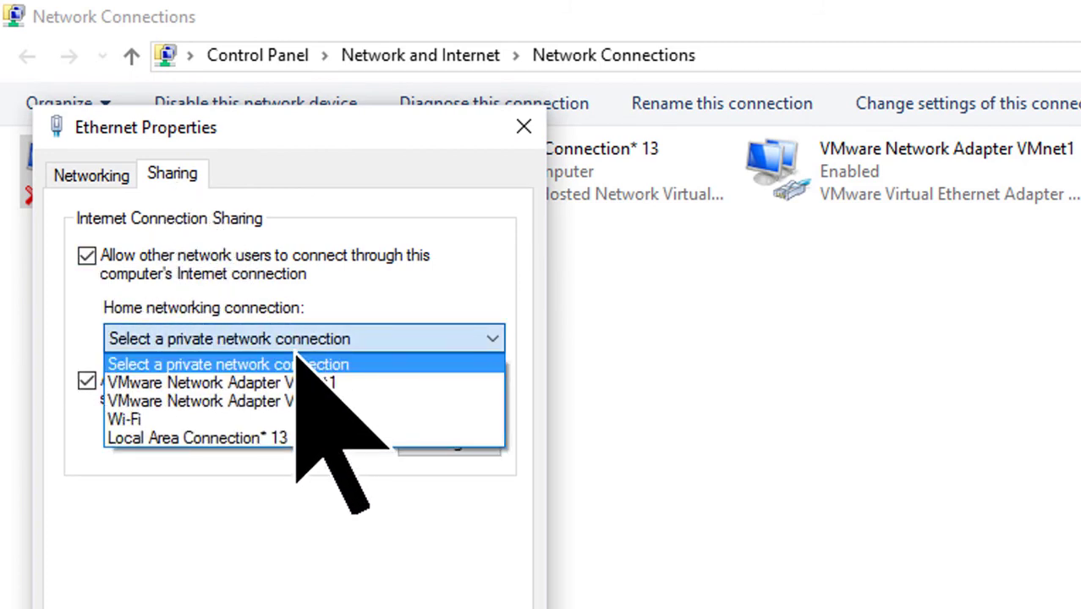
click(290, 440)
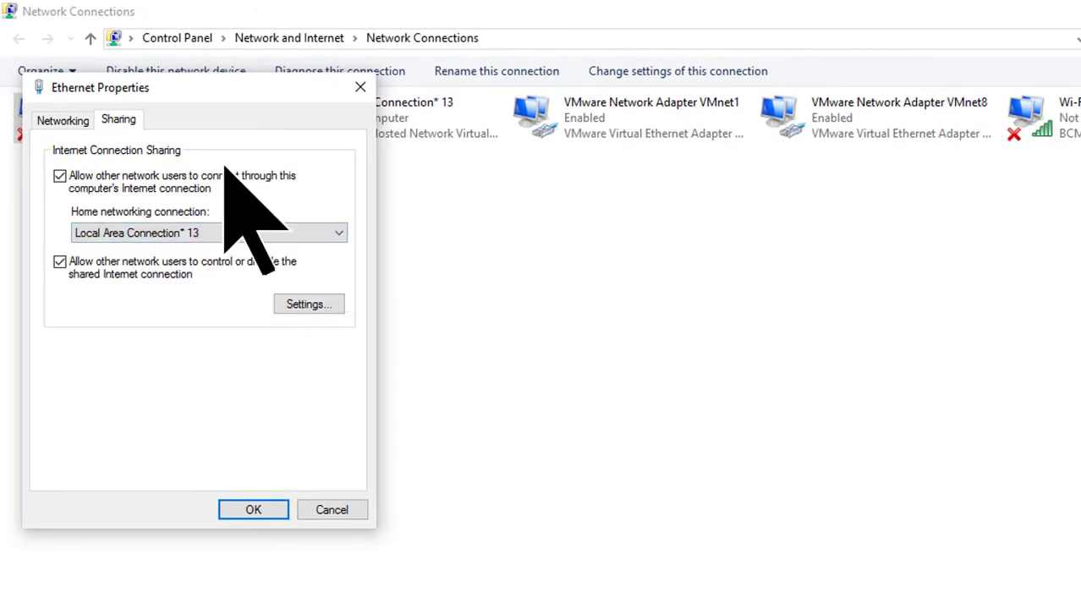
drag(193, 95, 776, 211)
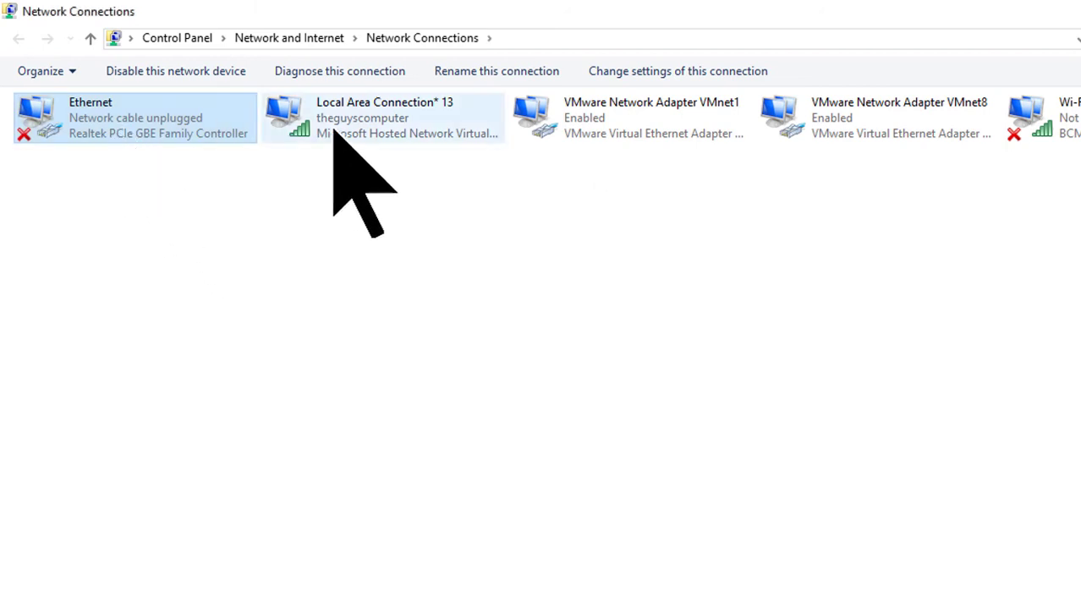
click(391, 128)
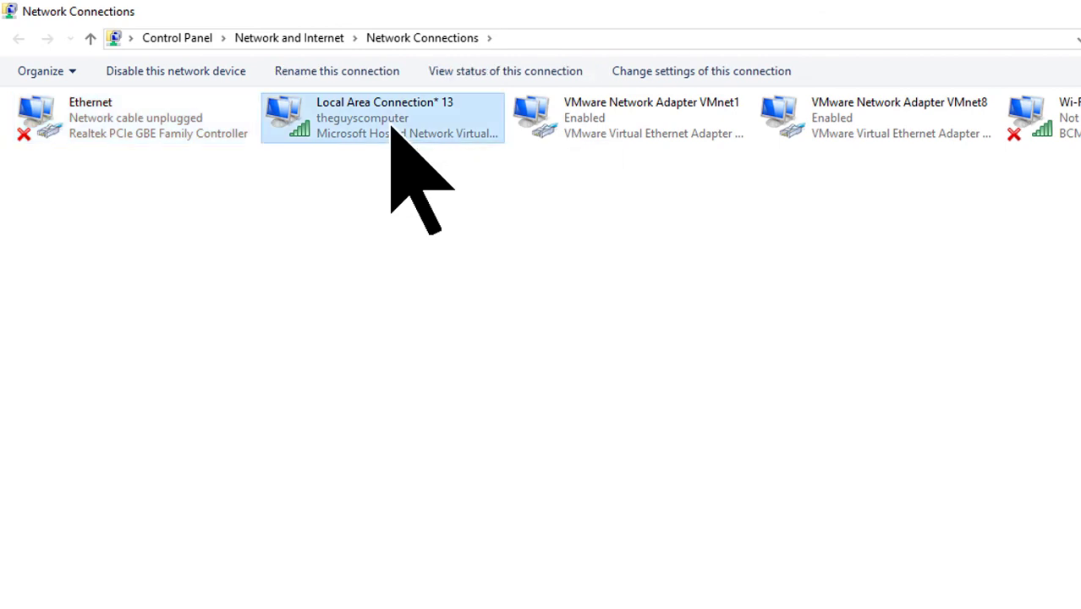